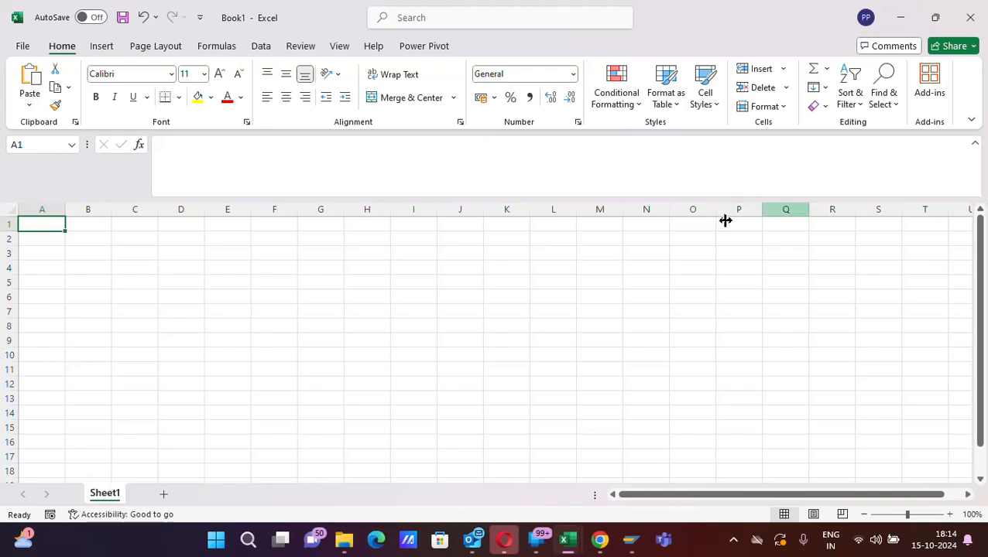
- Enter the number 1 in G3 and the label CTRL+B in H3
left_click(318, 247)
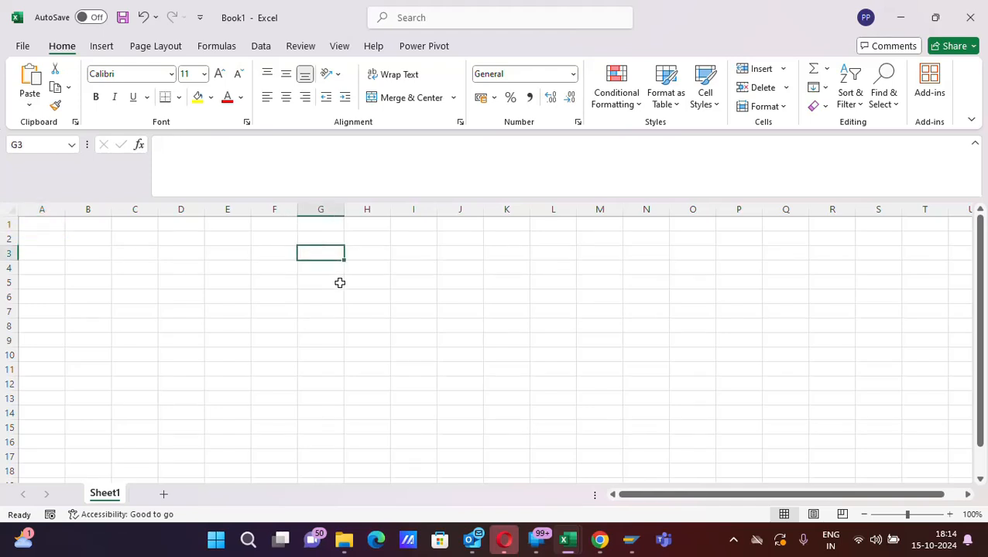
type("1.")
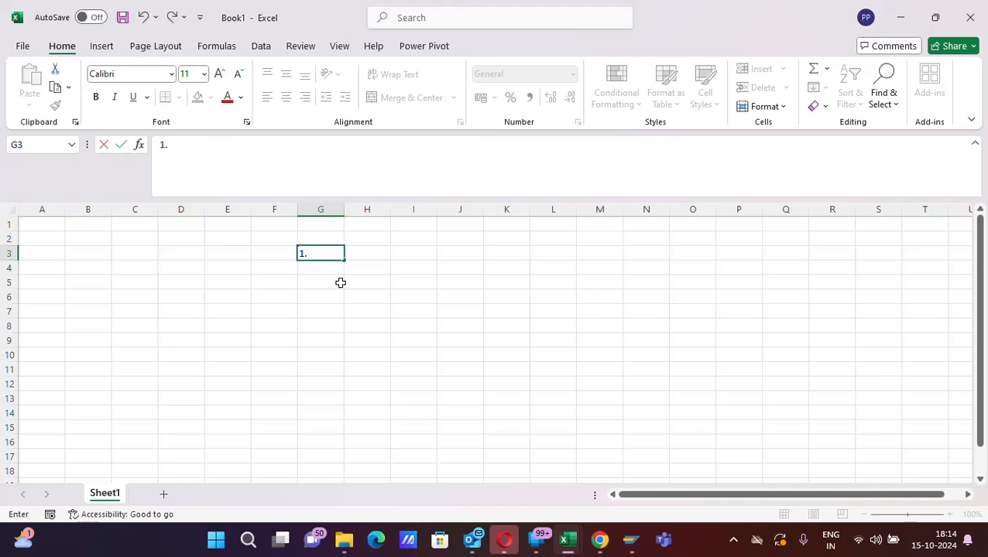
key("Tab")
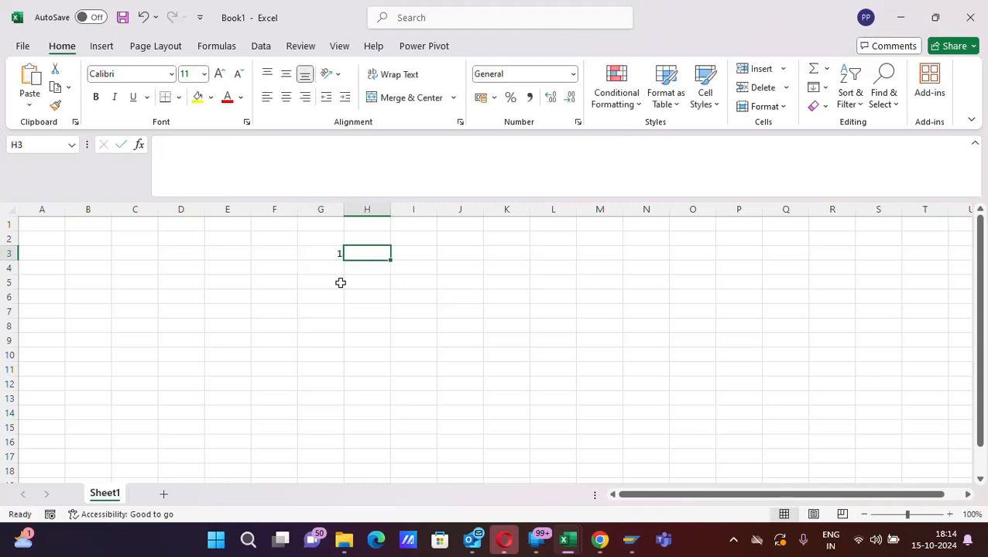
type("CTRL")
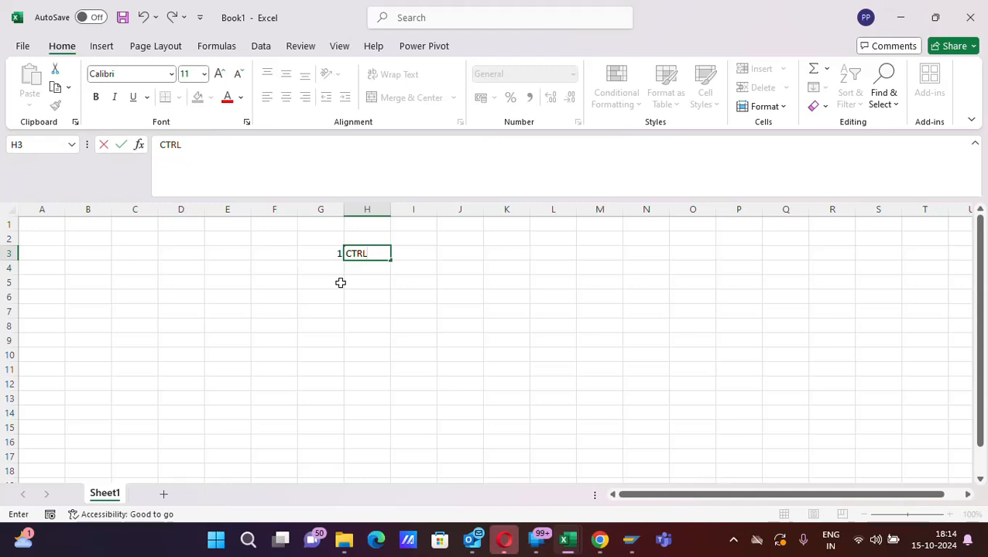
type("+B")
- Enter a sample first name in capitals in J3 and make that cell bold
left_click(457, 254)
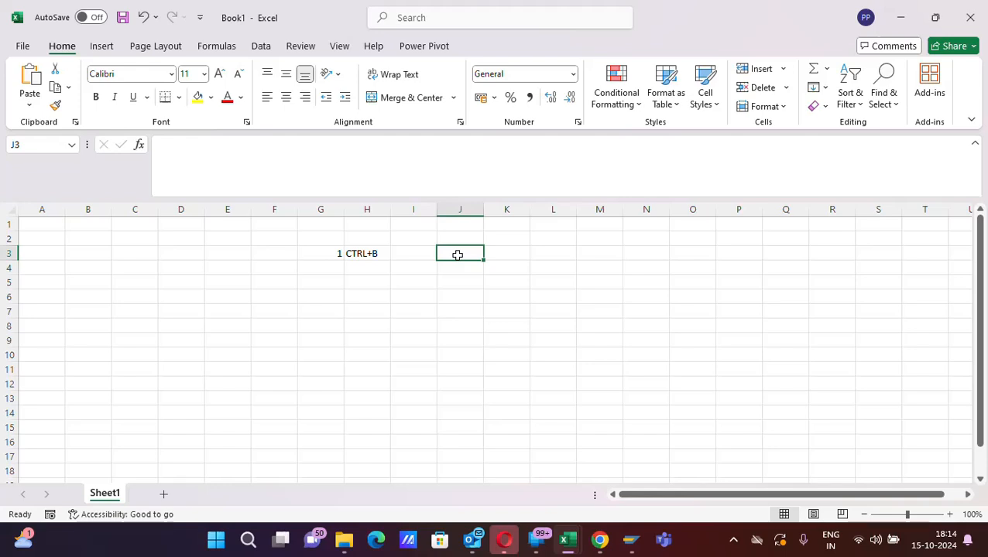
type("RAHUL")
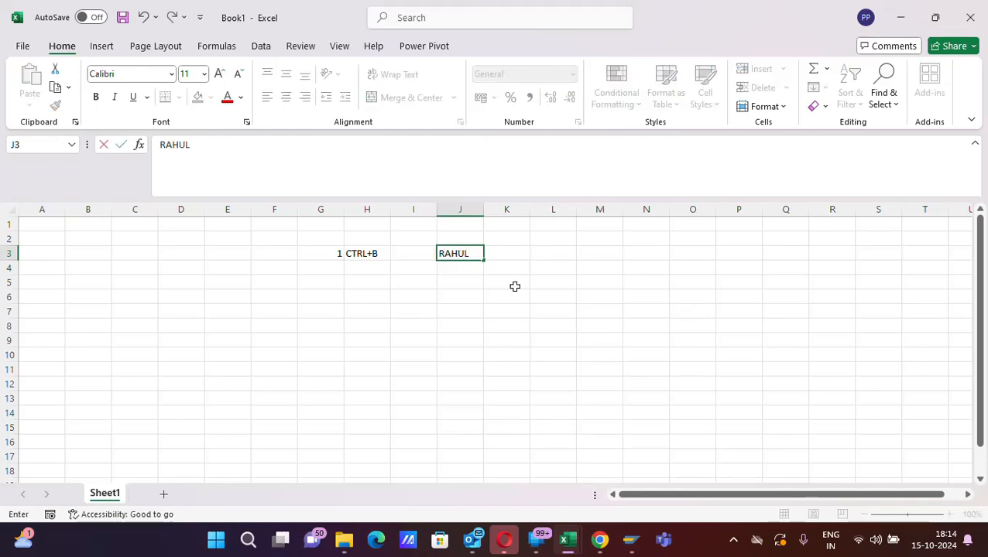
left_click(458, 282)
left_click(462, 257)
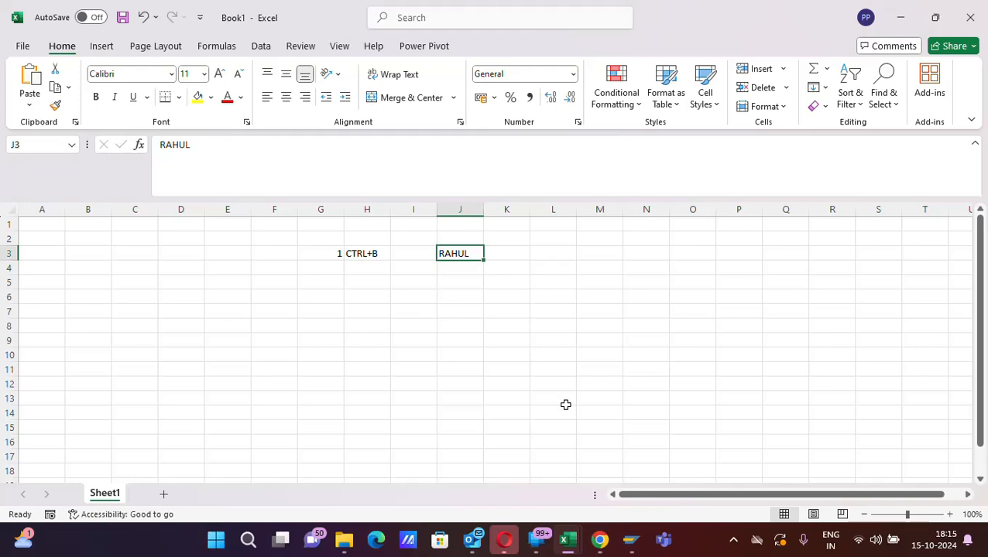
key("ctrl+b")
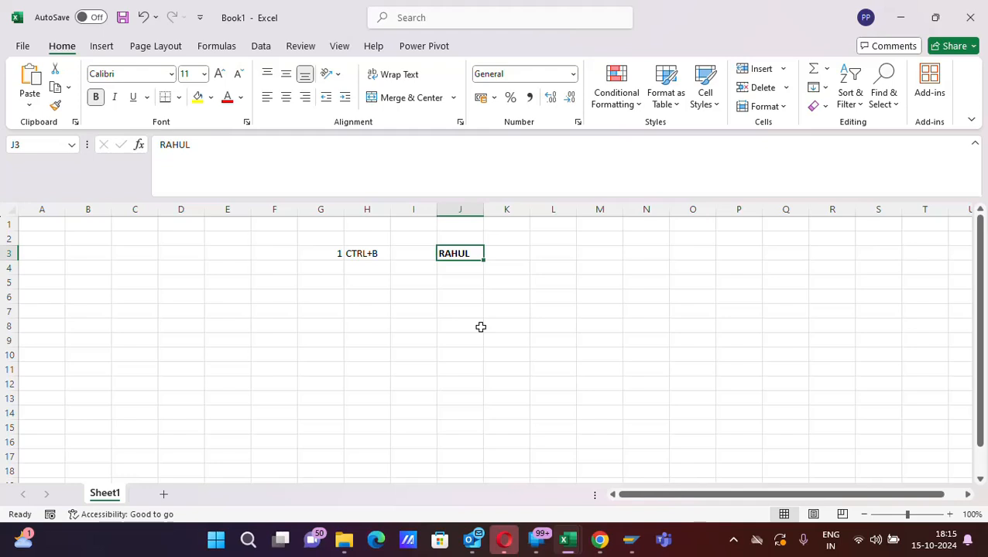
- Enter 1234 in K3 and make the number bold
left_click(512, 254)
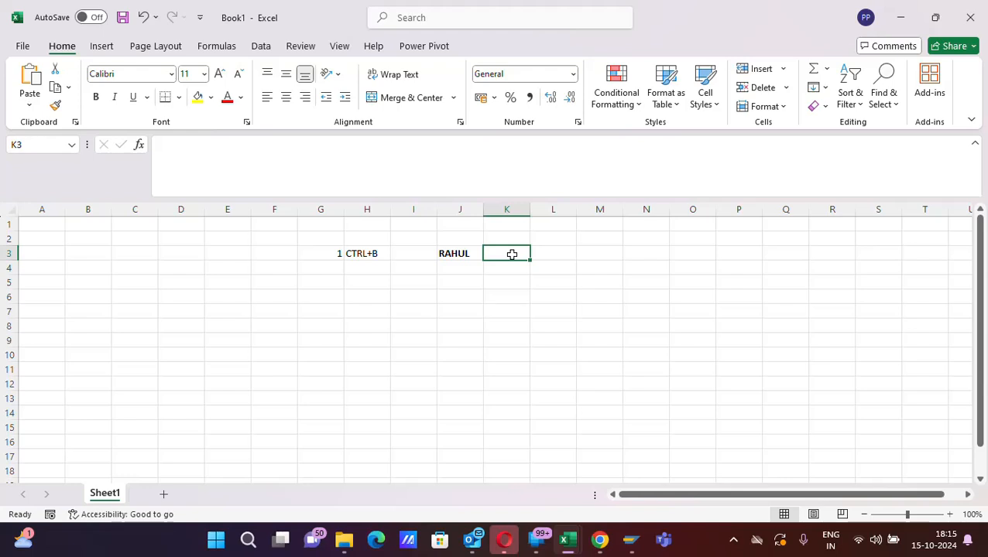
type("1234")
key("Return")
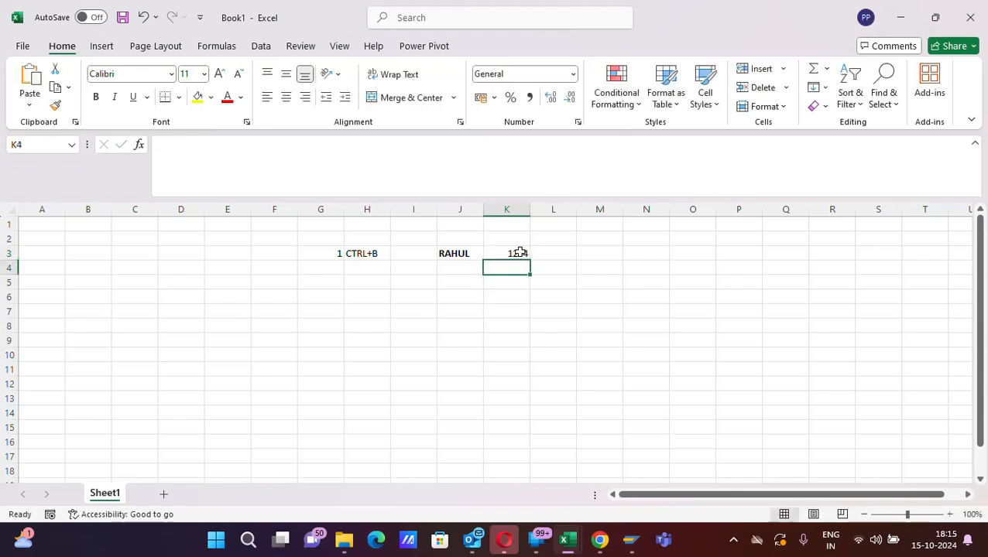
left_click(520, 253)
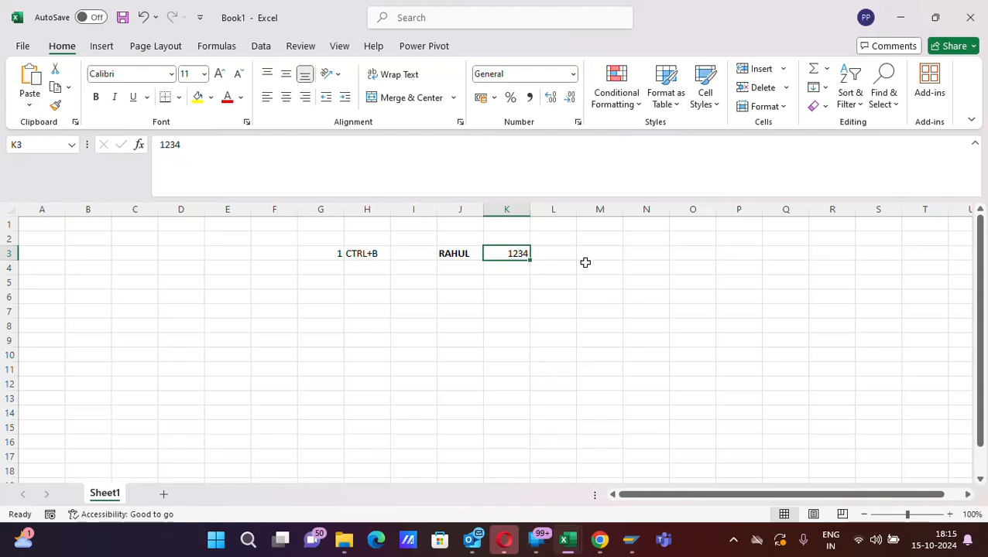
key("ctrl+b")
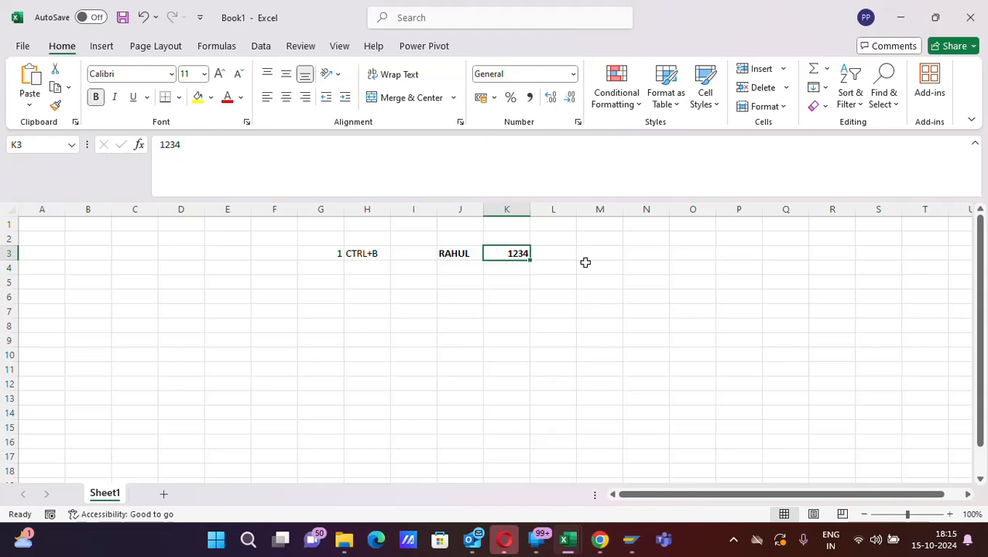
left_click(445, 255)
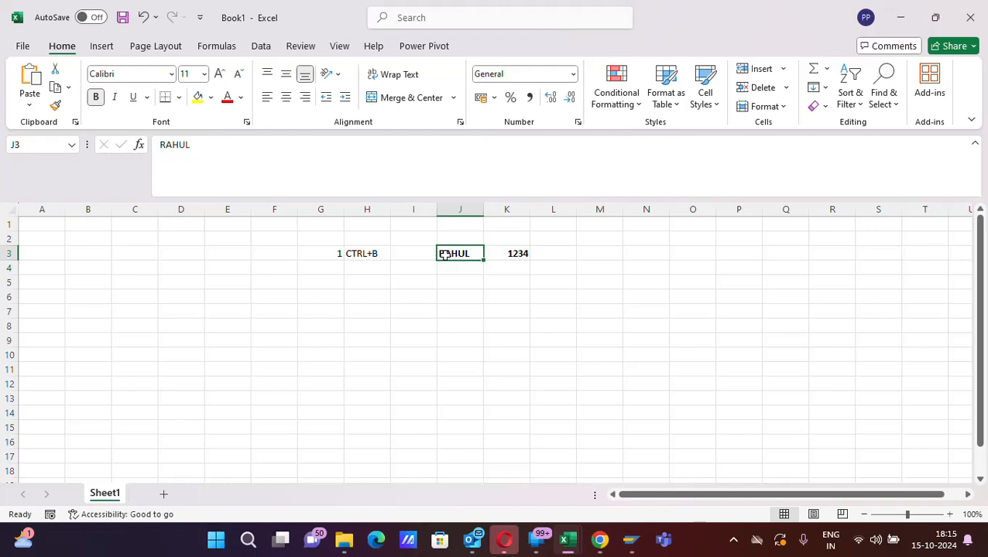
- Enter the number 2 in G5 and the label ALT+P in H5
left_click(334, 281)
type("2")
key("Tab")
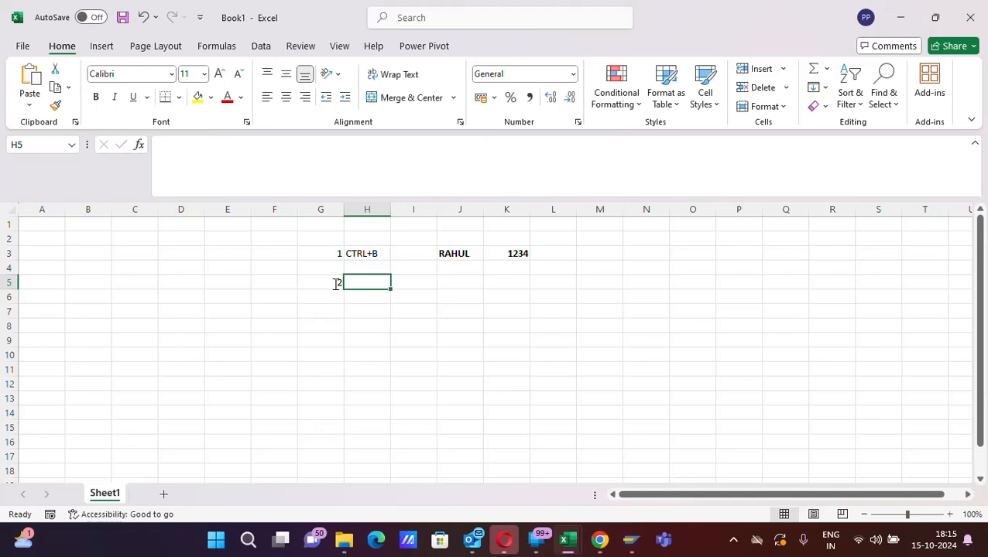
type("A")
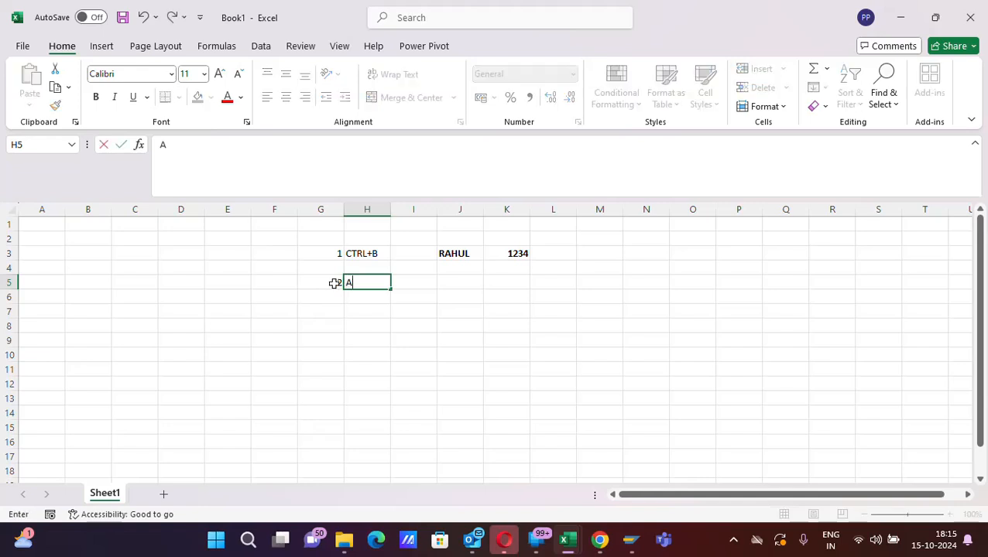
type("LT+P")
key("Tab")
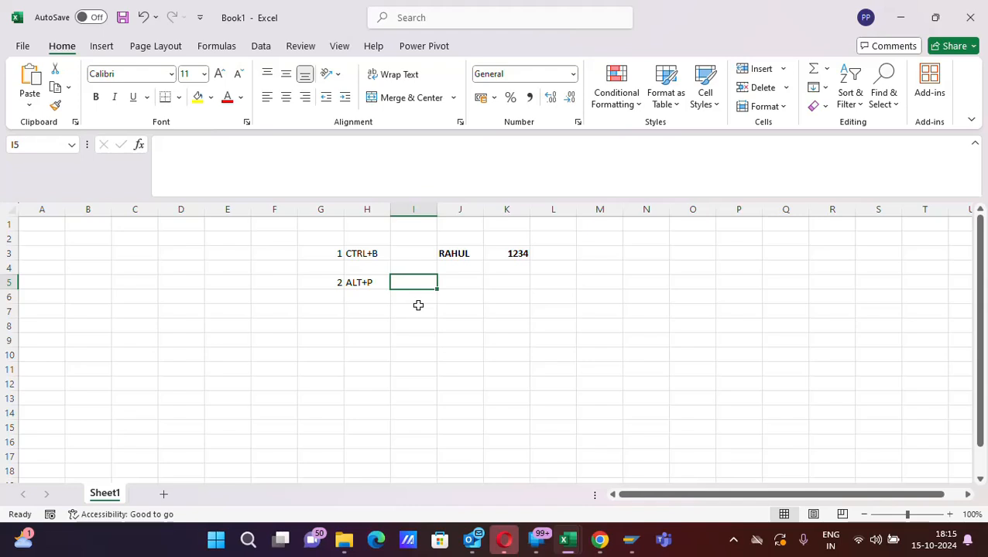
- View the sheet's print preview, return to the sheet with J5 selected, and show the page layout commands
left_click(157, 48)
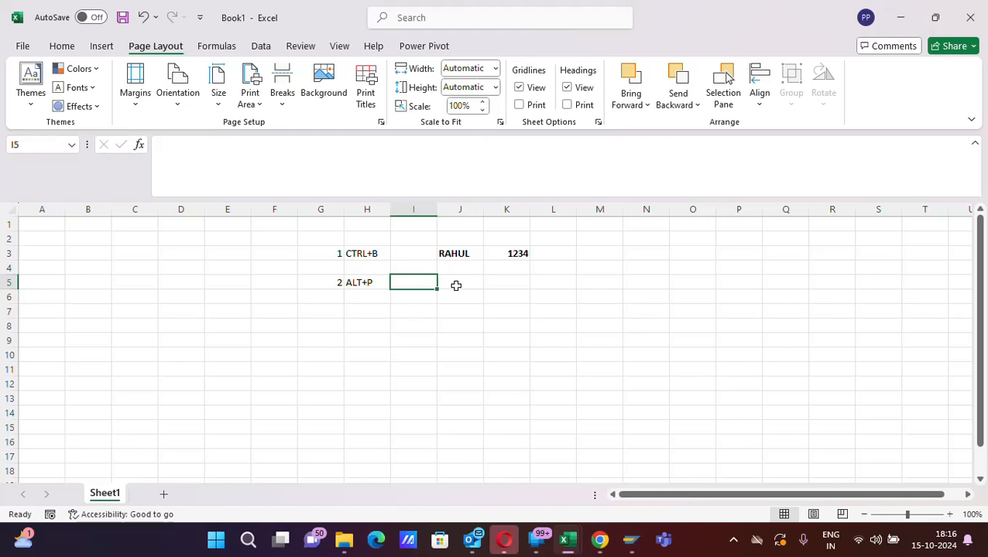
left_click(338, 46)
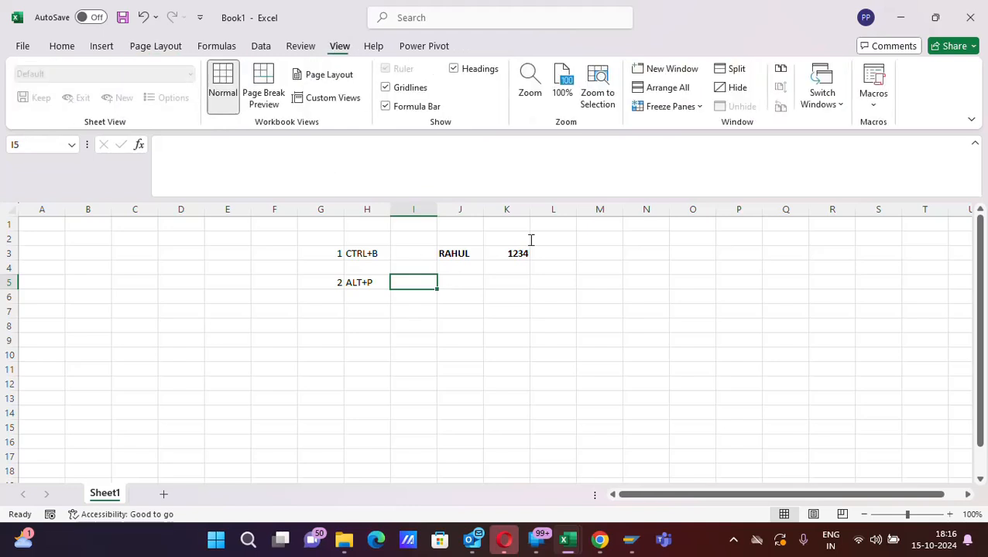
left_click(472, 285)
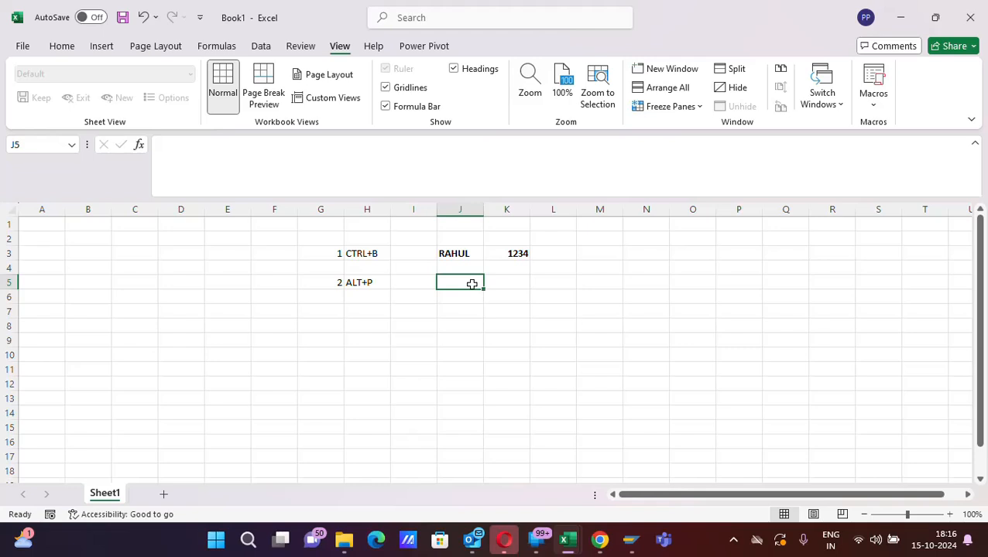
key("ctrl+p")
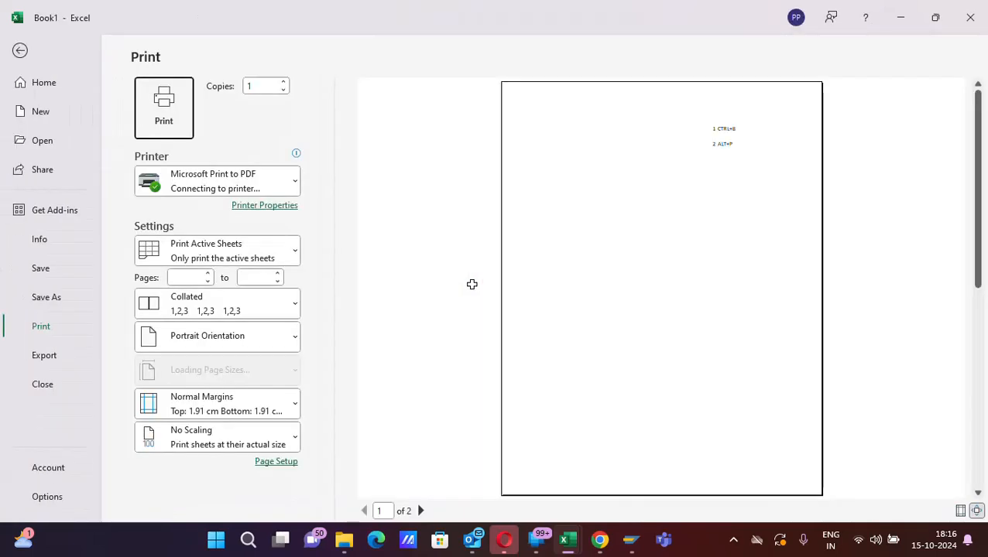
key("Escape")
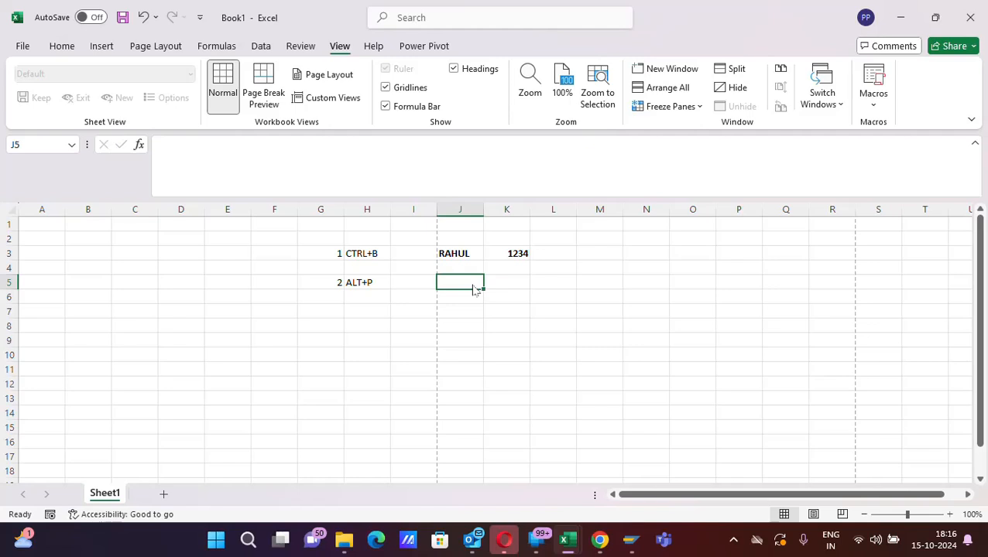
key("alt+p")
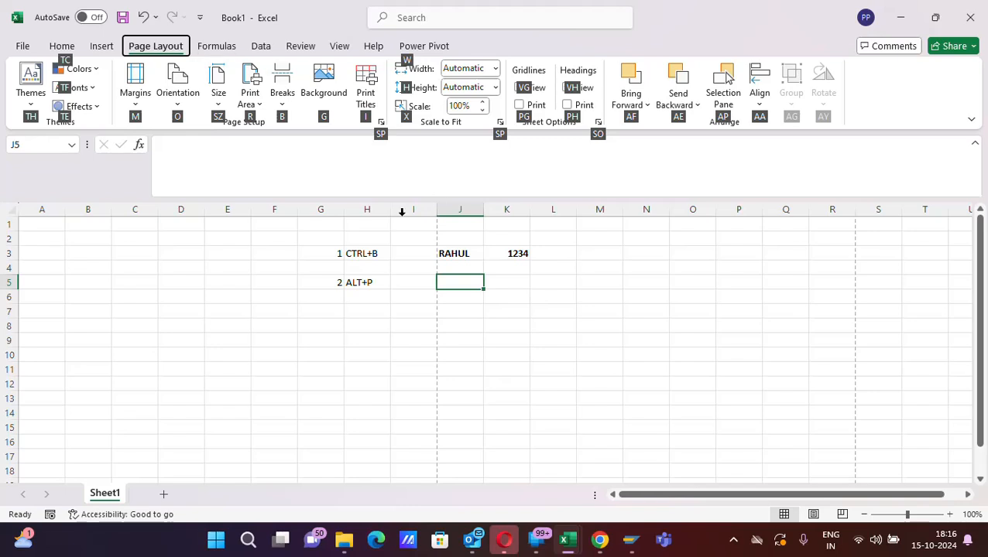
- Enter the number 3 in G7 and the label ALT+A in H7
left_click(334, 312)
type("3")
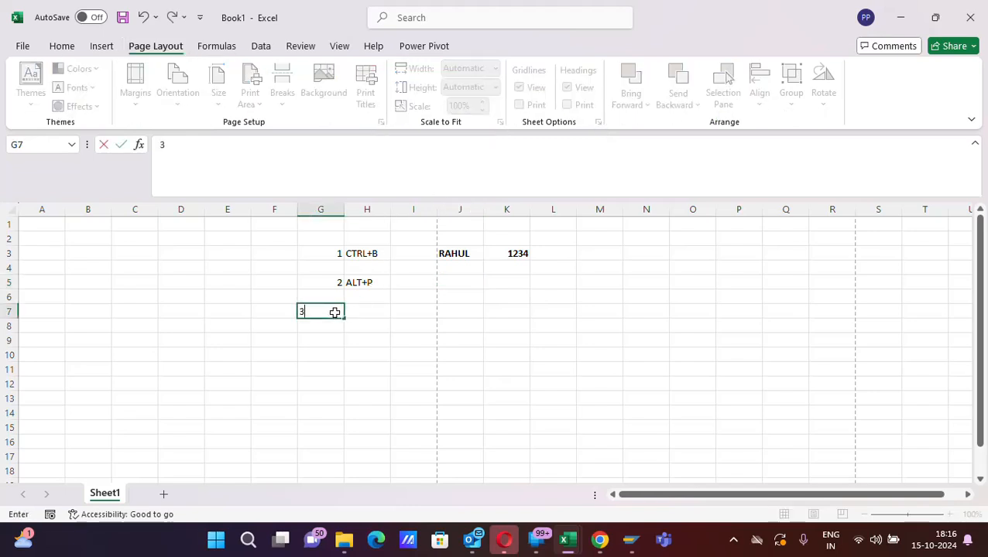
key("Tab")
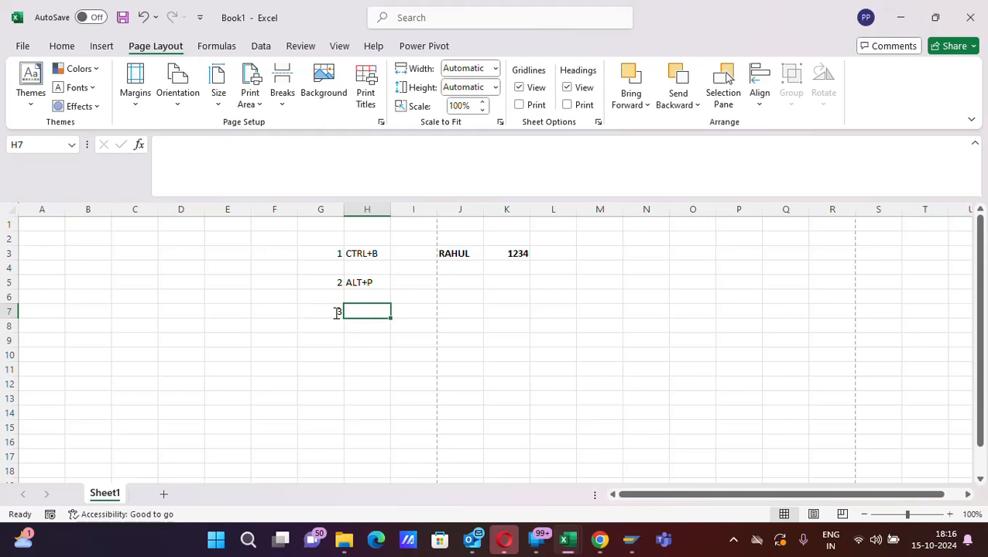
type("A")
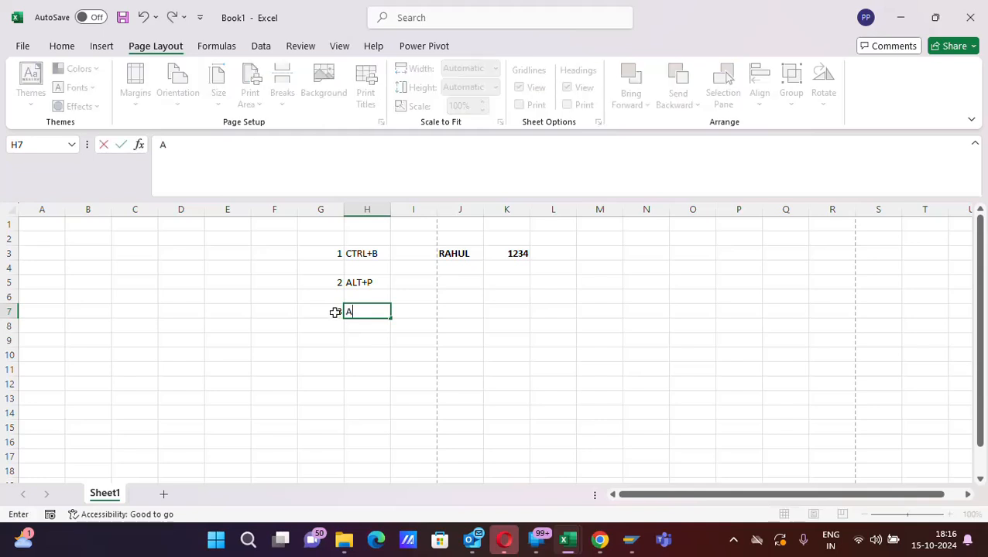
type("LT+A")
- Select J7 and show the data commands with their access-key hints
left_click(462, 309)
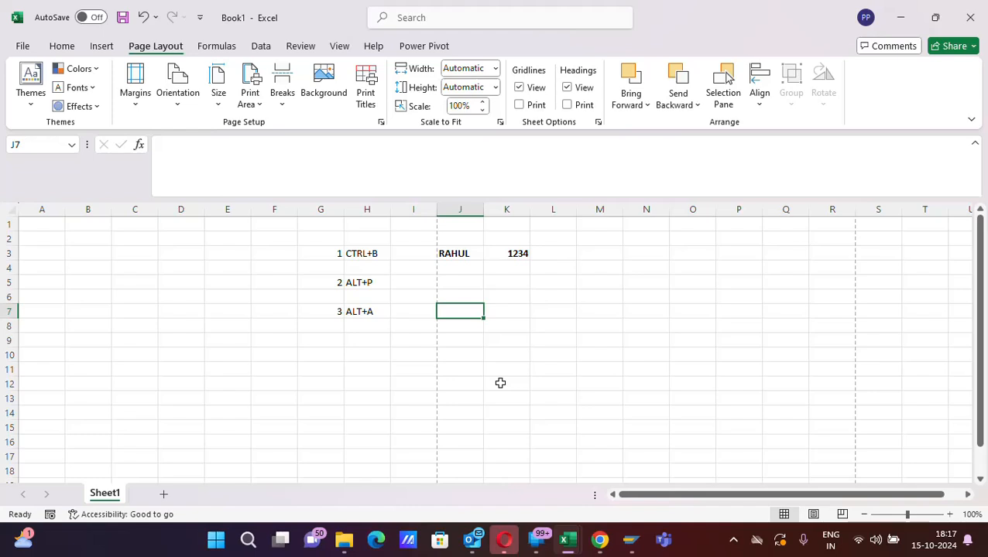
key("alt")
key("a")
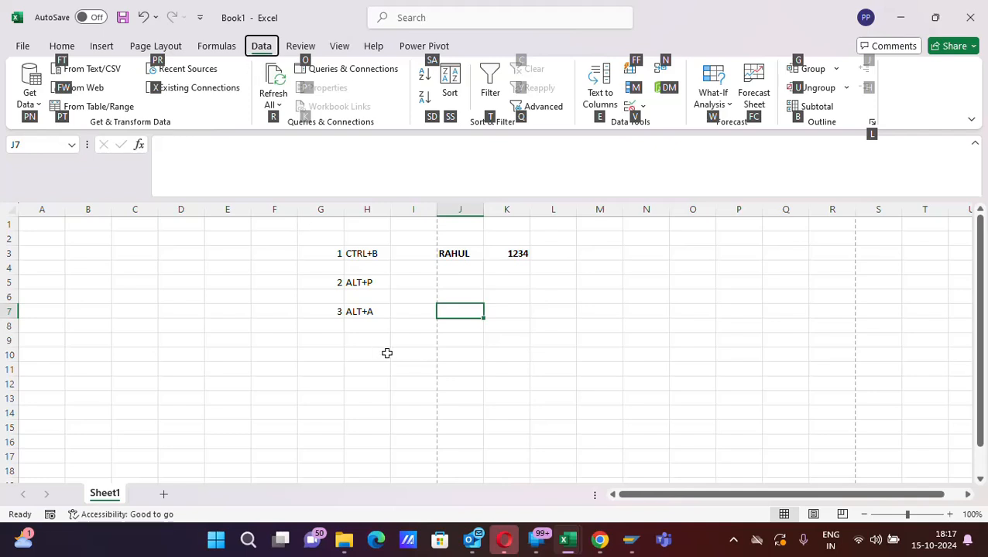
- Enter the number 4 in G9 and the label ALT+W in H9
left_click(334, 339)
type("4")
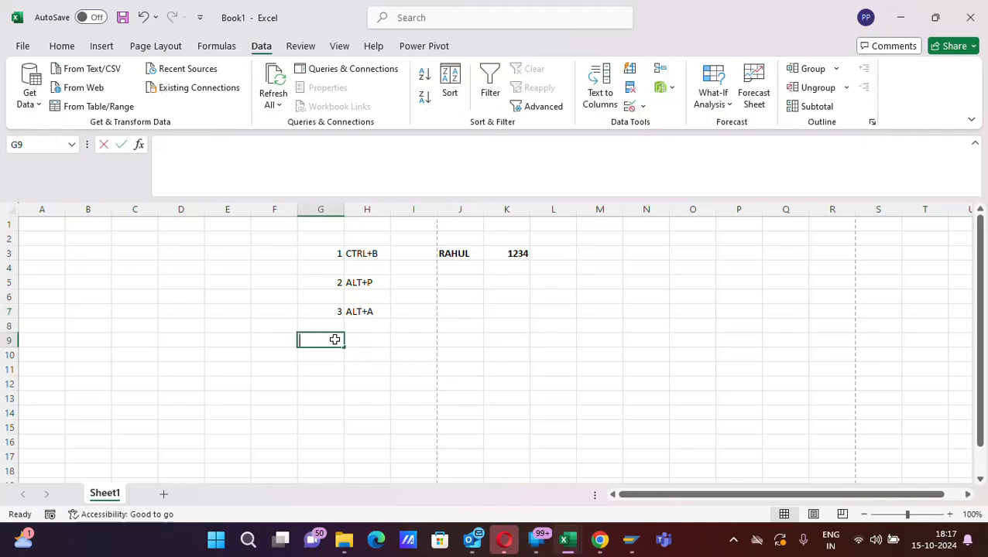
key("Tab")
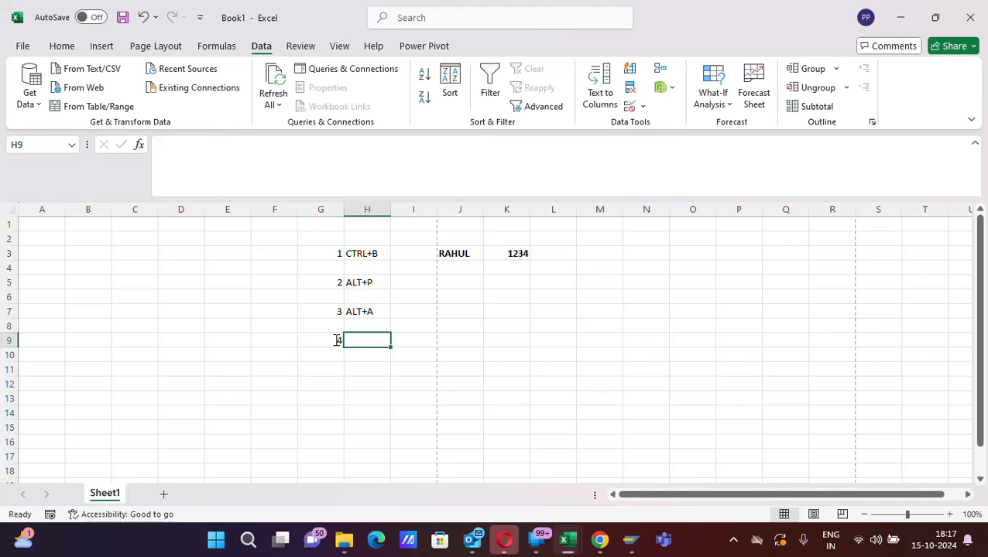
type("ALT")
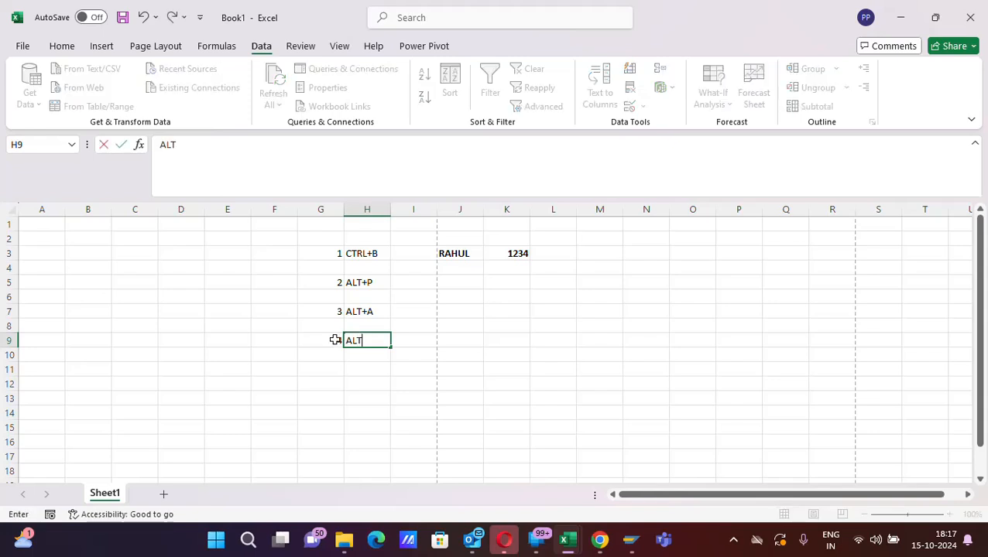
type("+W")
key("Tab")
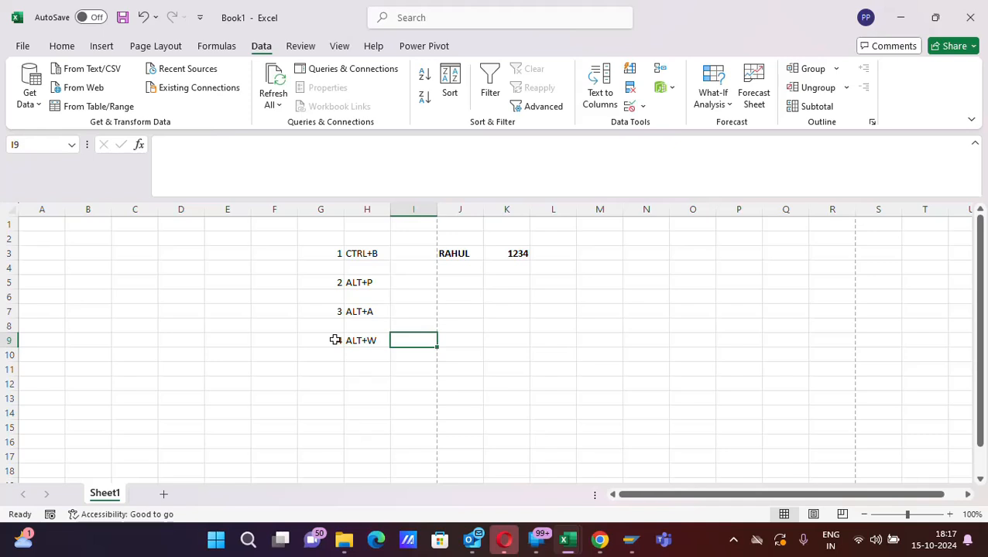
- Select J9 and show the worksheet view commands with their access-key hints
key("Right")
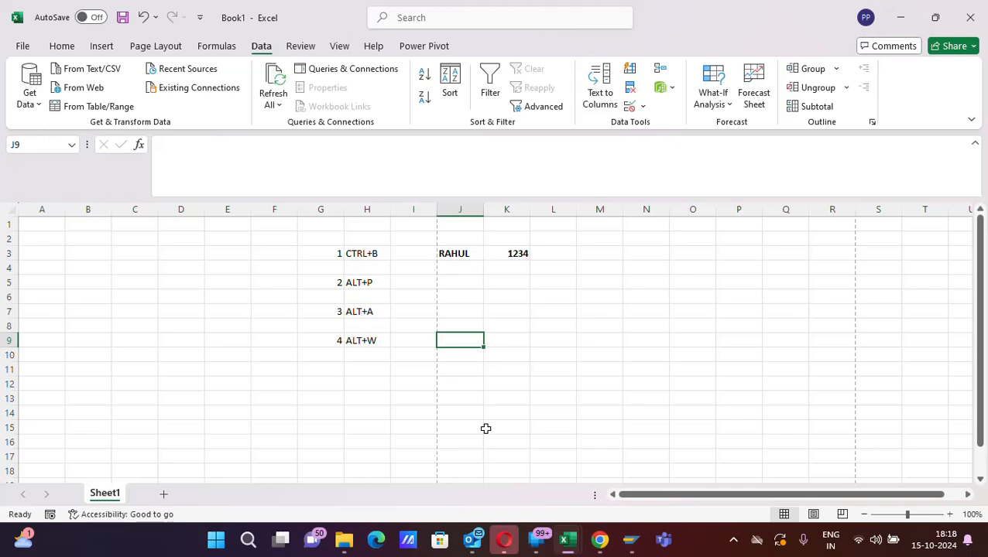
key("alt+w")
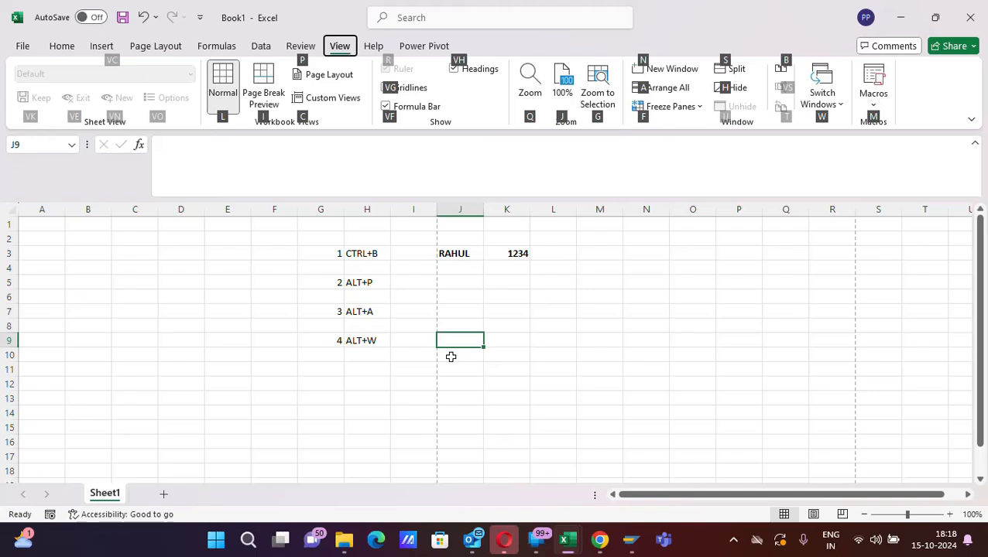
- Enter the number 5 in G11 and the label SHIFT+10 in H11
left_click(338, 371)
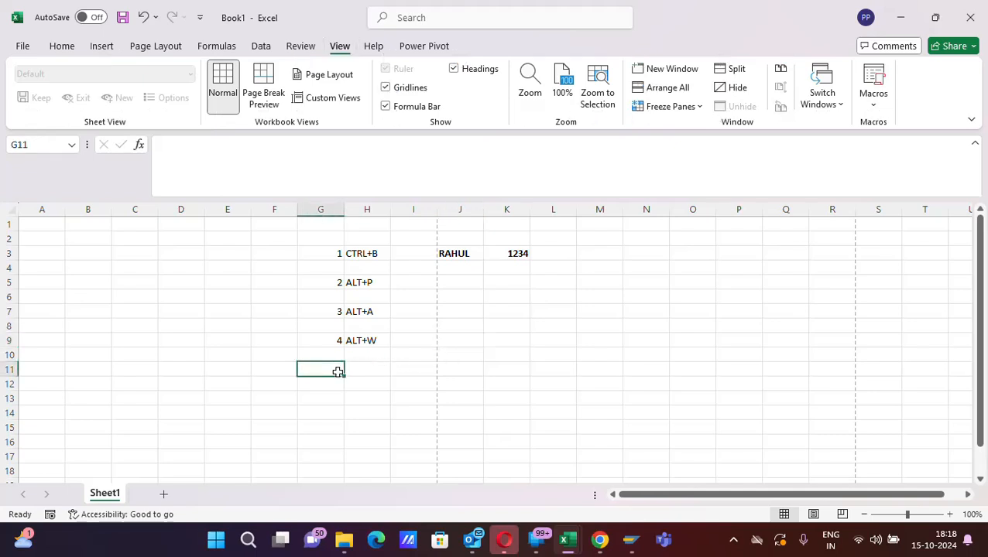
type("5")
key("Tab")
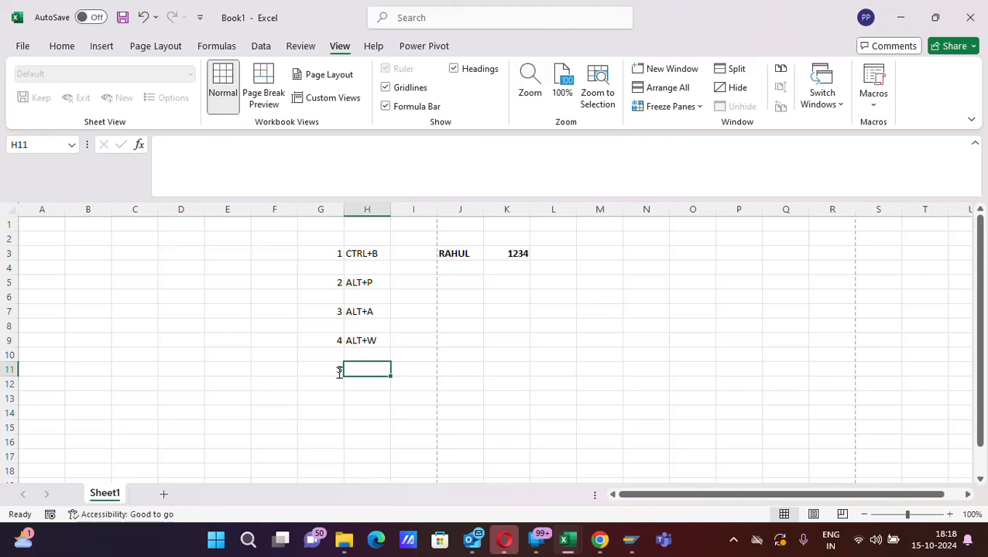
type("SHIFT+")
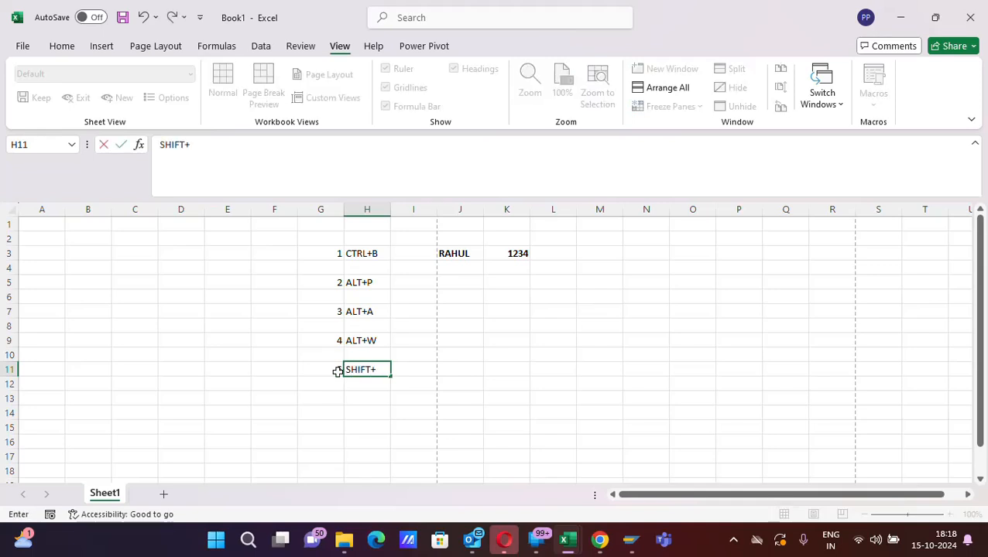
type("109")
key("BackSpace")
key("Tab")
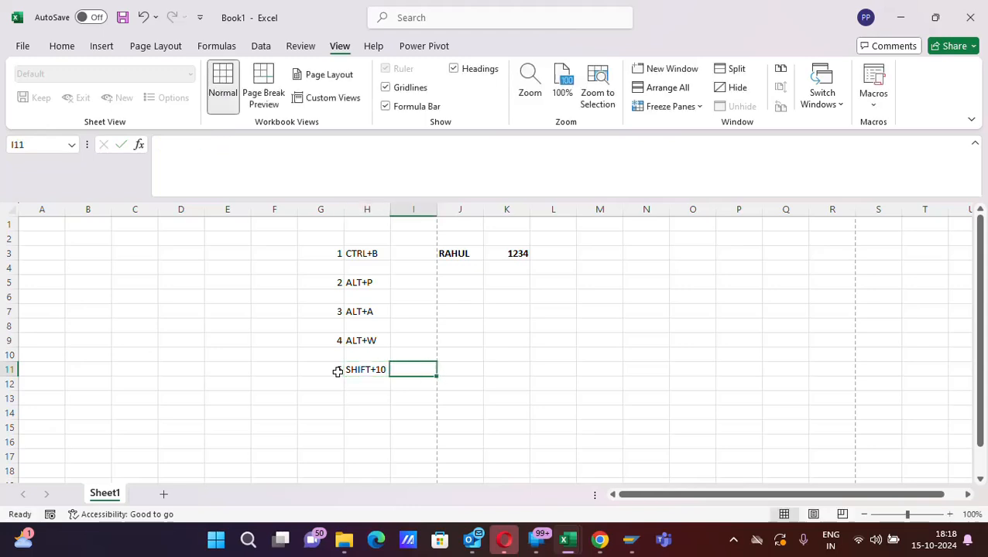
- Show the context commands for cell J11 and dismiss them
key("Tab")
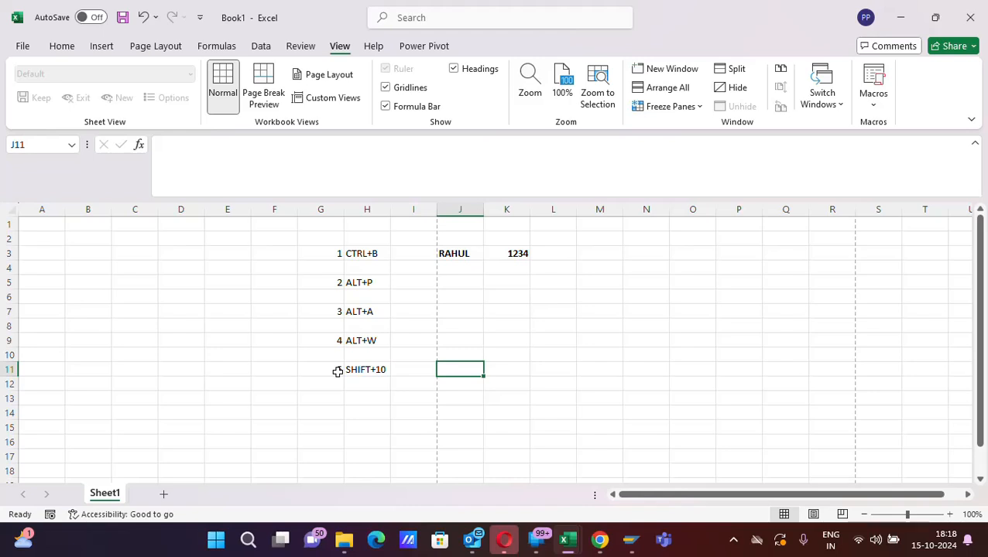
key("shift+F10")
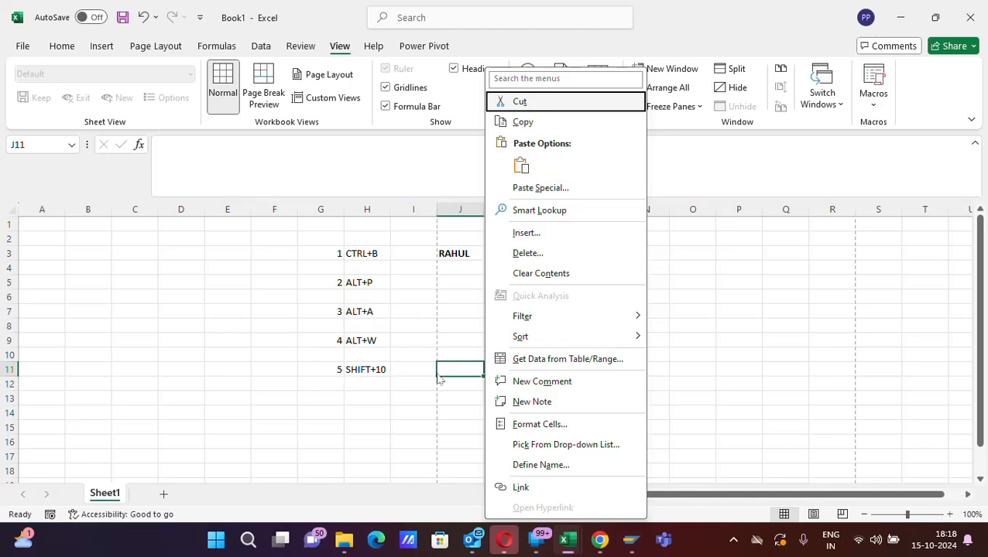
key("Escape")
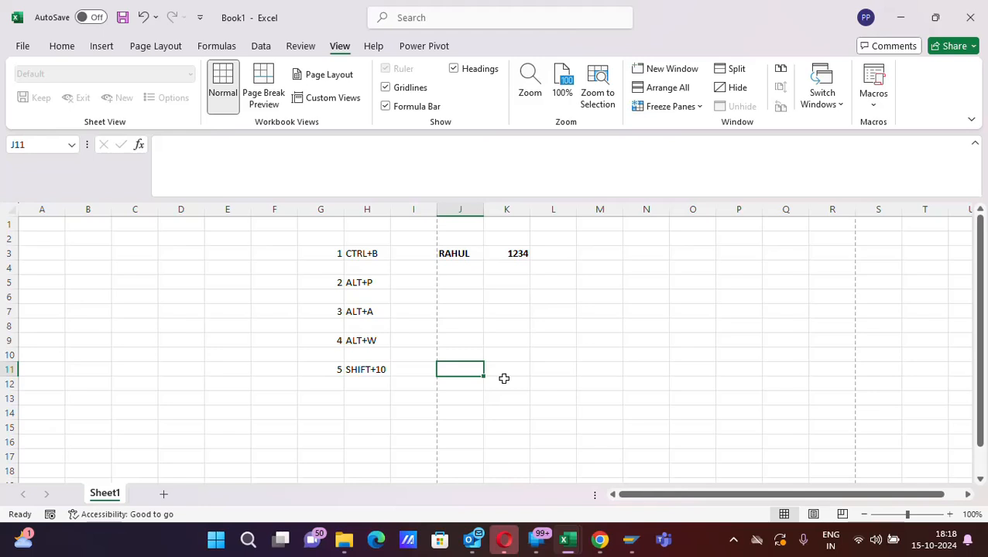